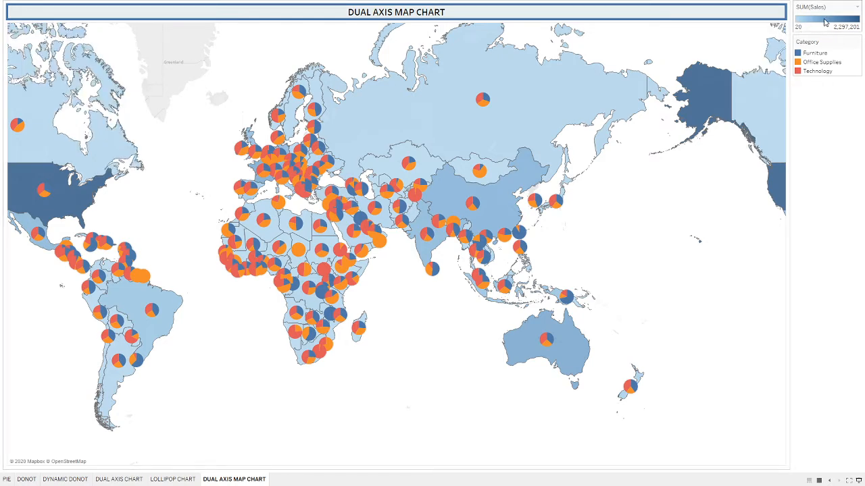
Step: Examine the finished dual axis map by highlighting Office Supplies, Furniture and Technology in turn, and leave presentation mode
mouse_move(713, 100)
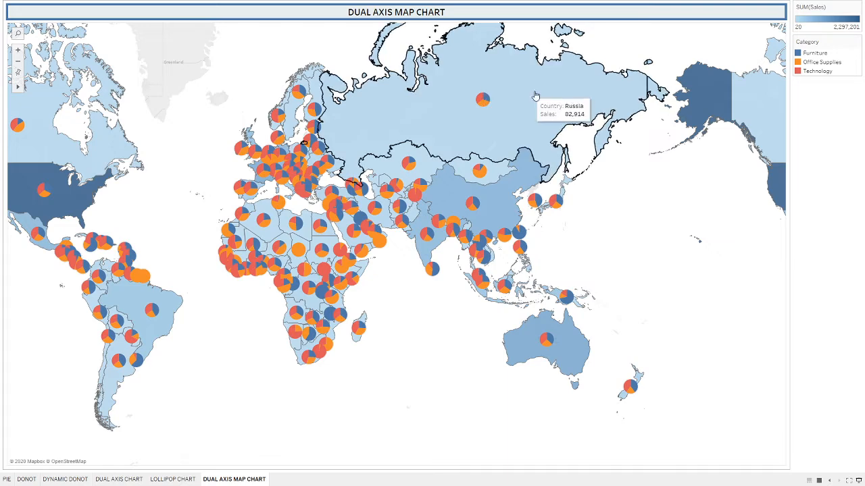
click(812, 62)
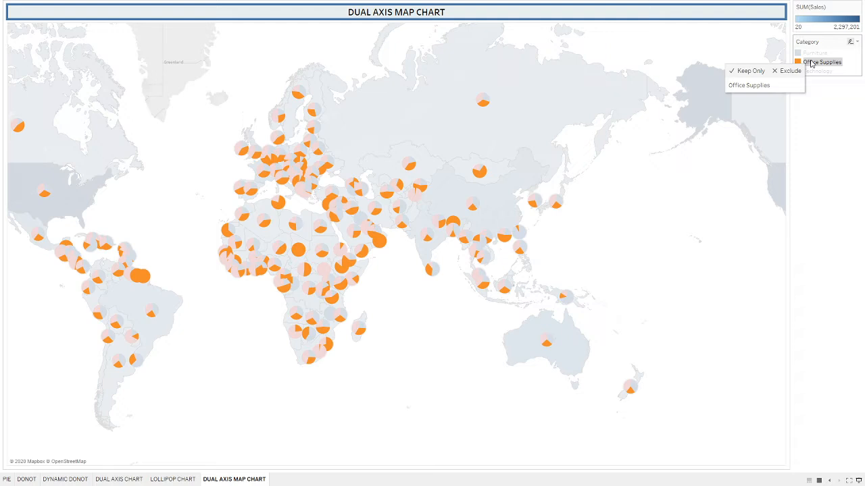
mouse_move(381, 246)
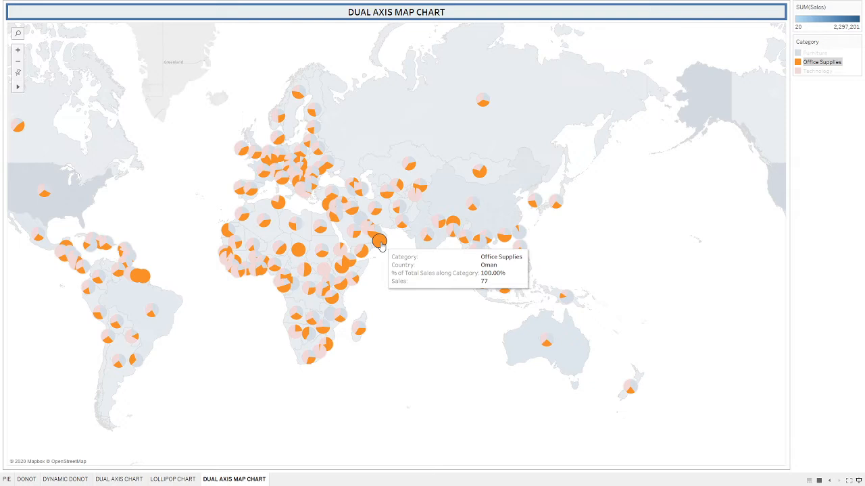
mouse_move(142, 277)
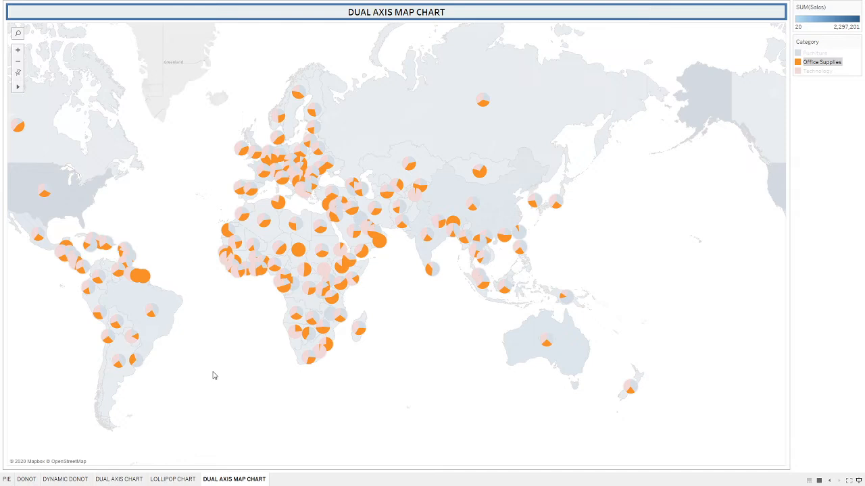
click(811, 53)
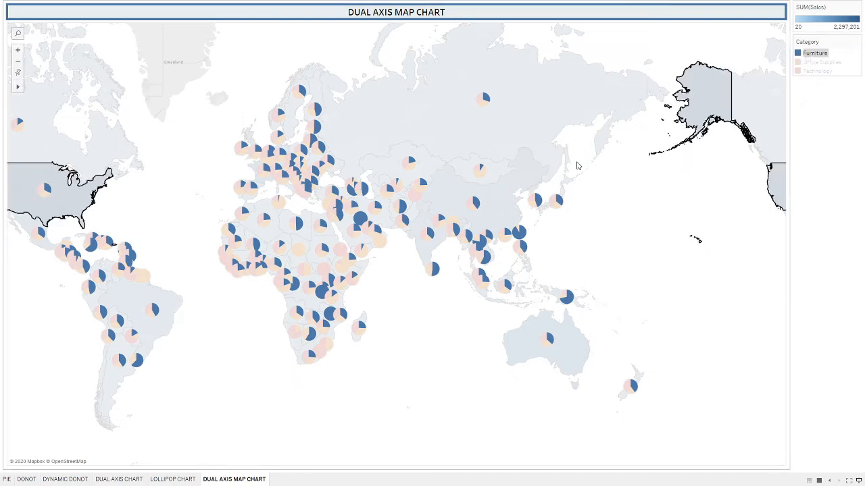
mouse_move(322, 295)
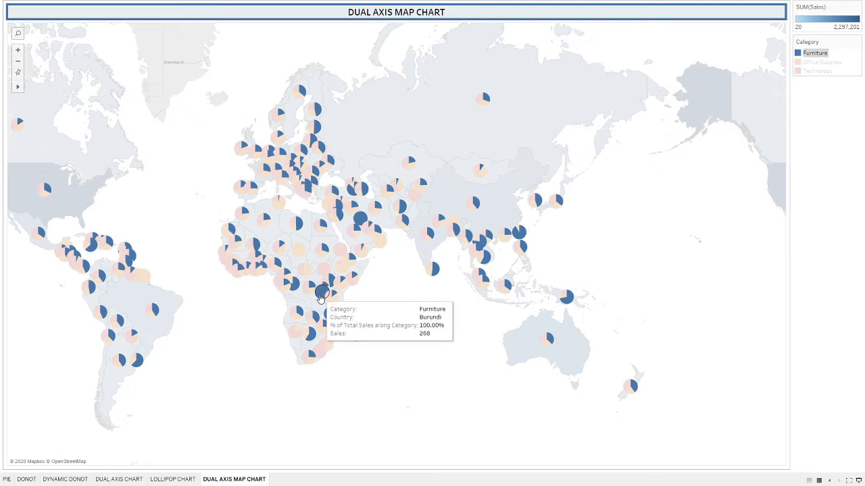
mouse_move(355, 222)
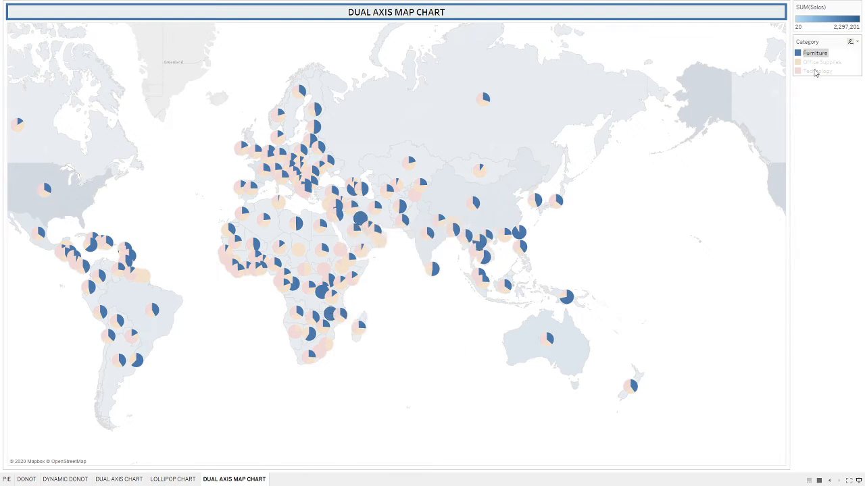
click(806, 72)
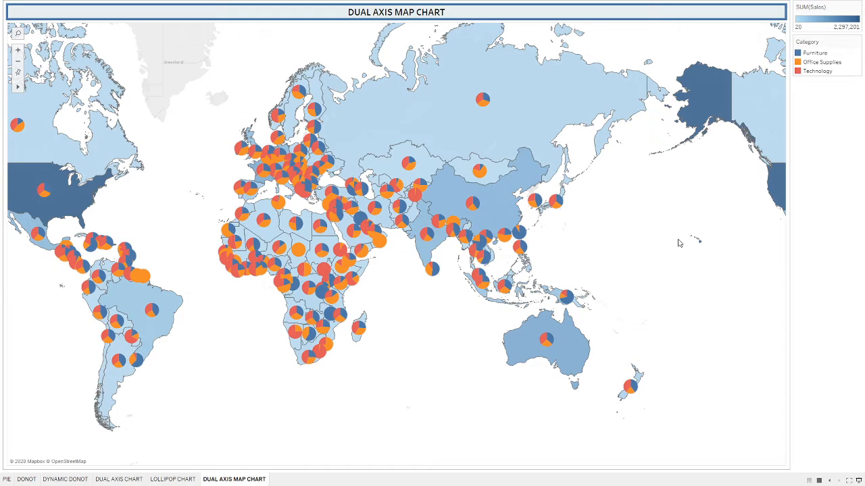
key(Escape)
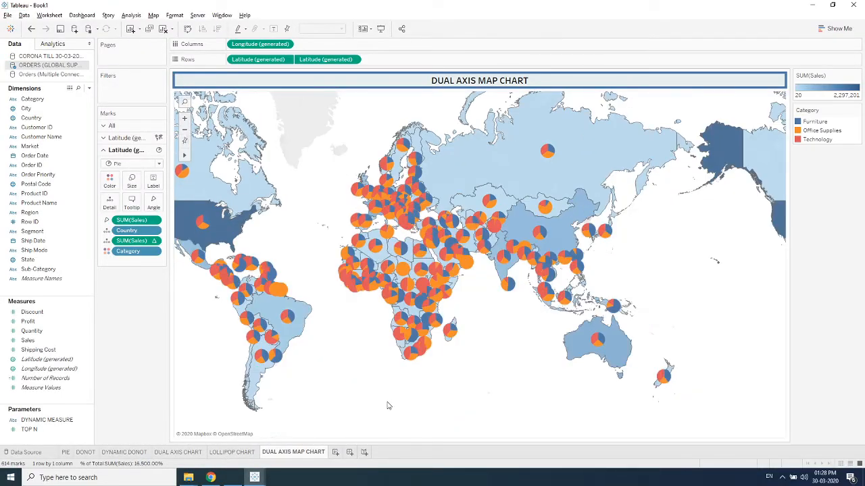
Step: Create a new worksheet and plot Country on a map
click(335, 453)
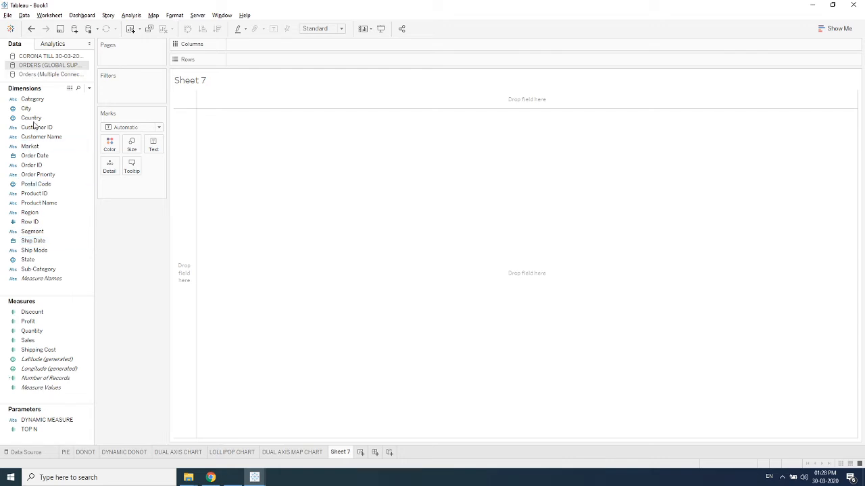
drag(34, 118, 136, 232)
click(51, 139)
double_click(40, 119)
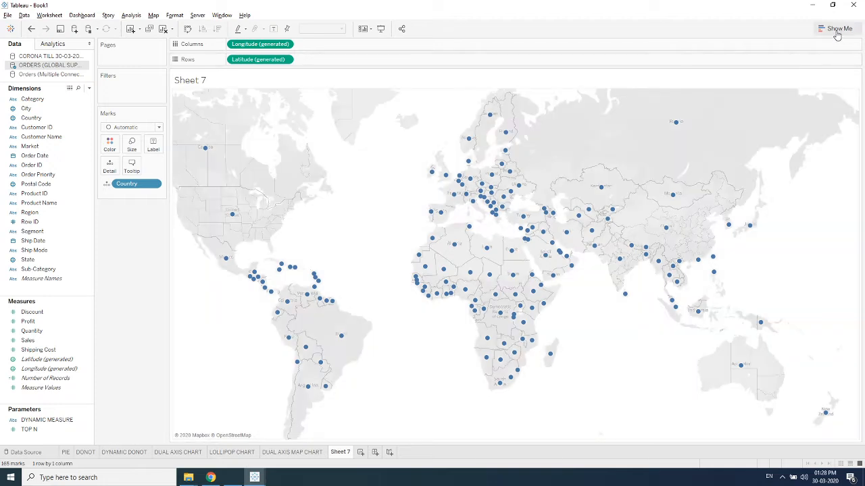
Step: Convert the symbol map to a filled map and colour the countries by Sales
click(836, 28)
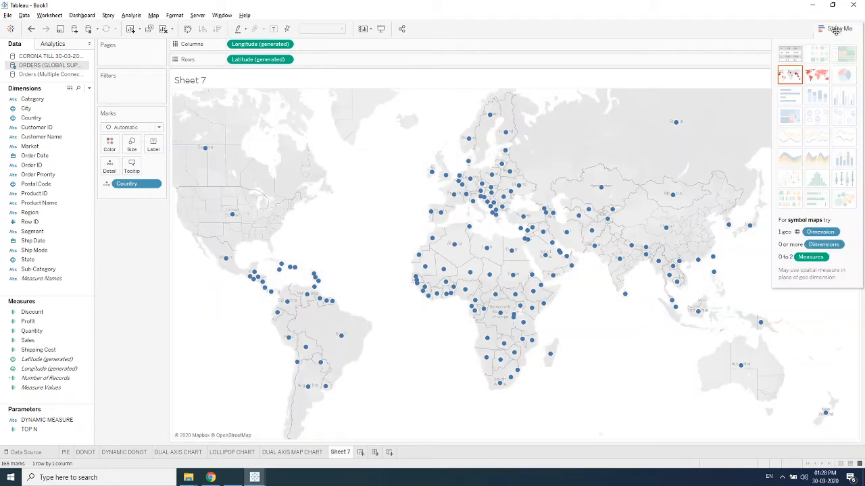
click(823, 79)
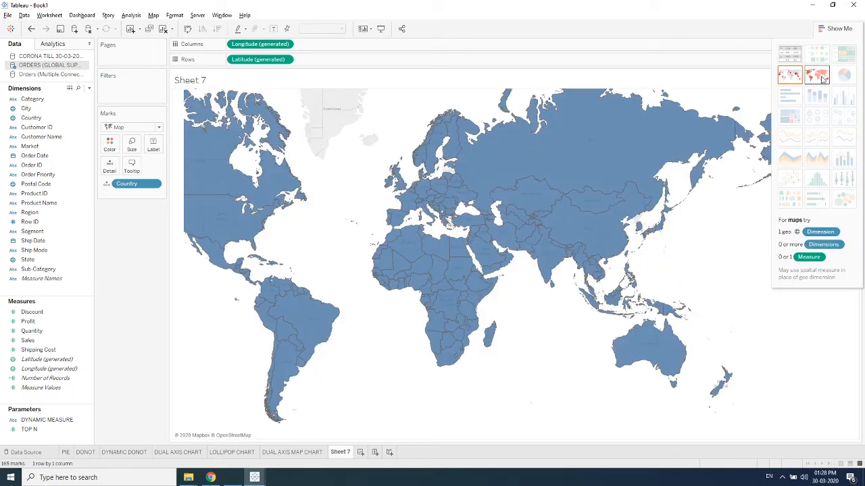
click(836, 27)
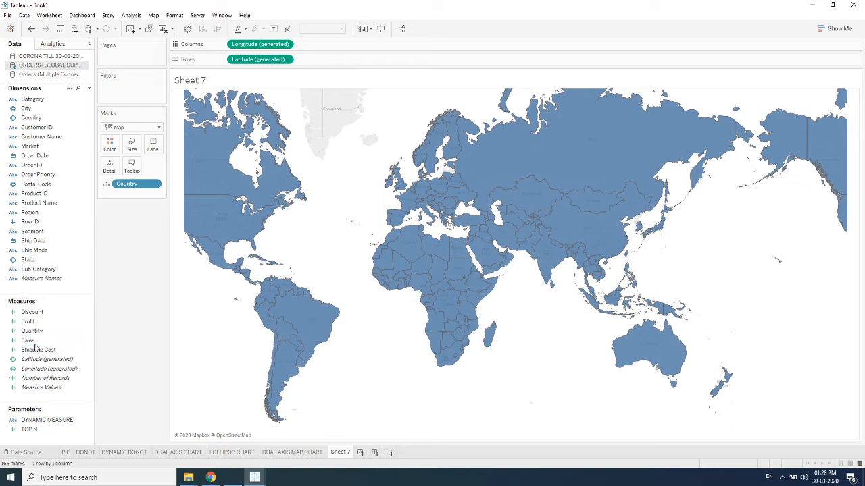
drag(30, 341, 112, 147)
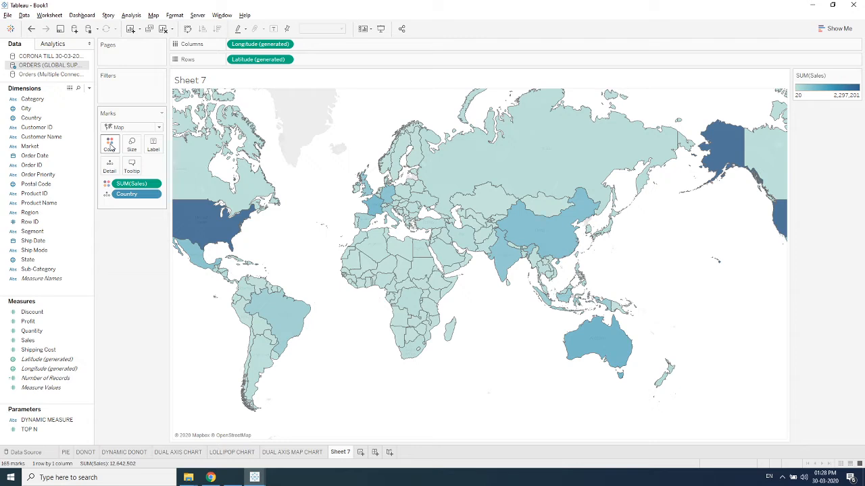
mouse_move(737, 160)
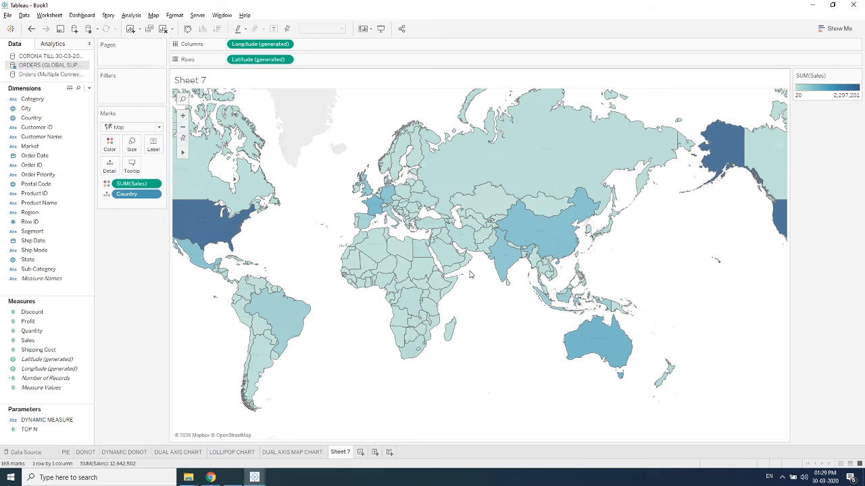
drag(471, 275, 162, 175)
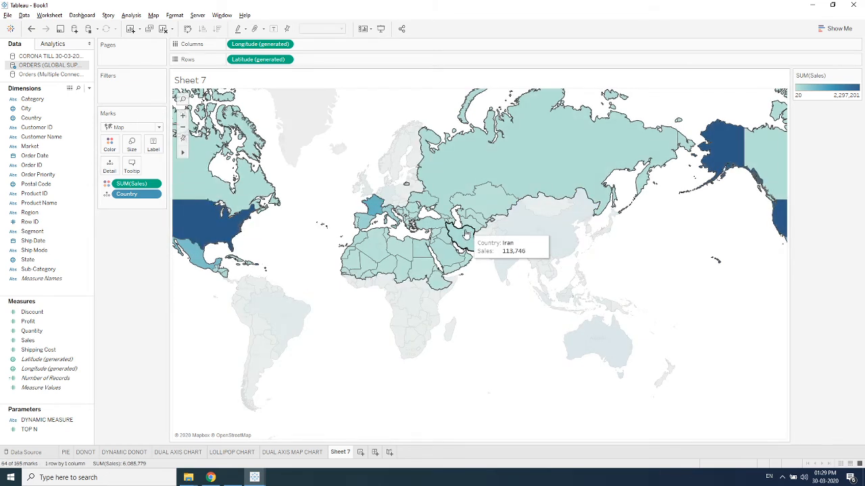
click(184, 335)
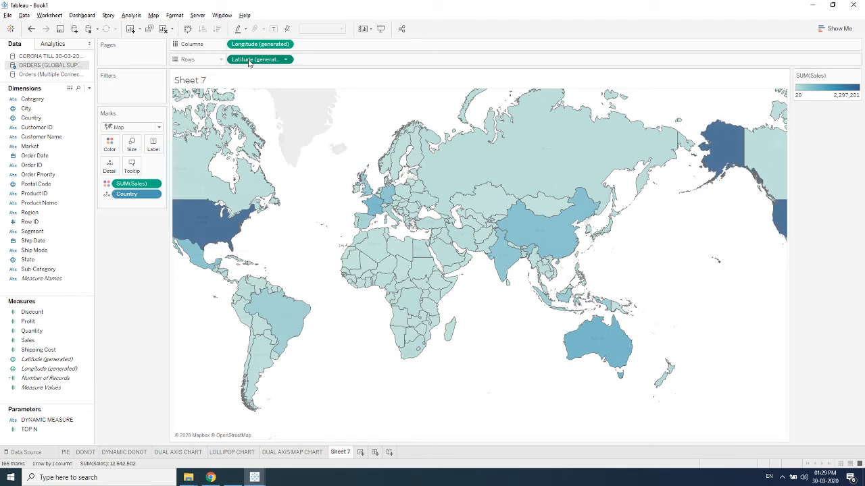
Step: Duplicate the generated Latitude field on Rows to get a second copy of the map
drag(248, 62, 331, 62)
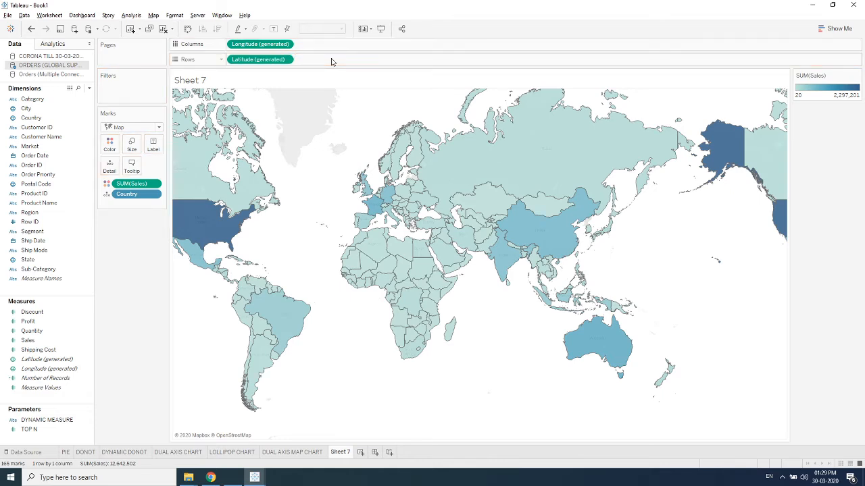
drag(271, 59, 341, 63)
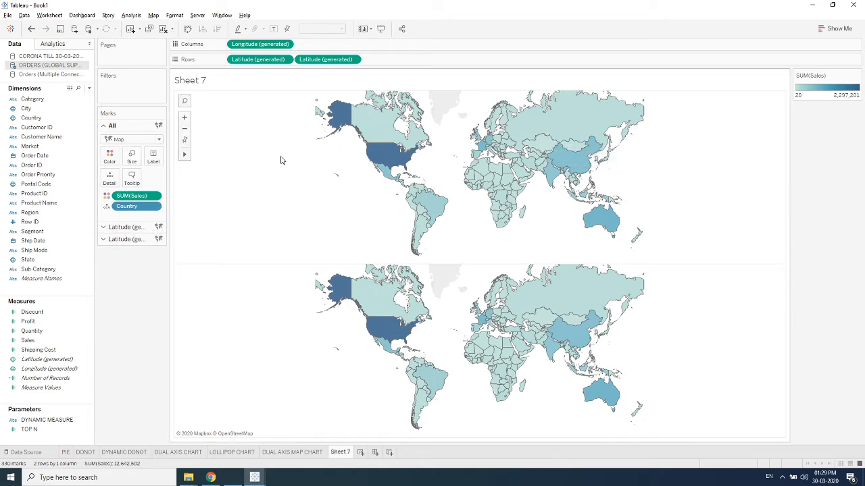
Step: For the second map, colour the marks by Category instead of Sales and change the mark type to Pie
click(122, 242)
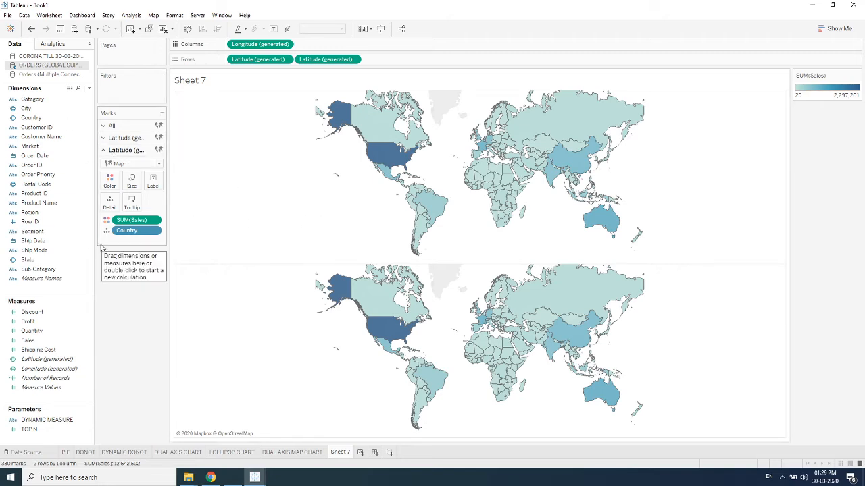
drag(31, 100, 108, 183)
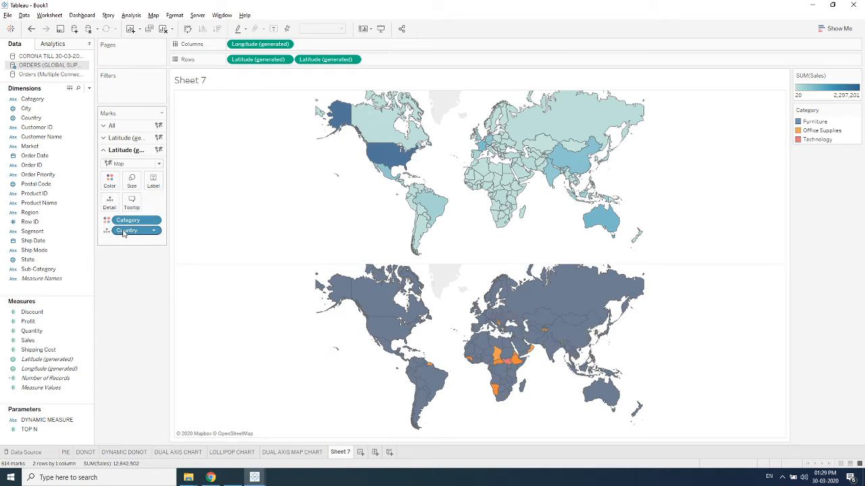
click(160, 164)
click(118, 267)
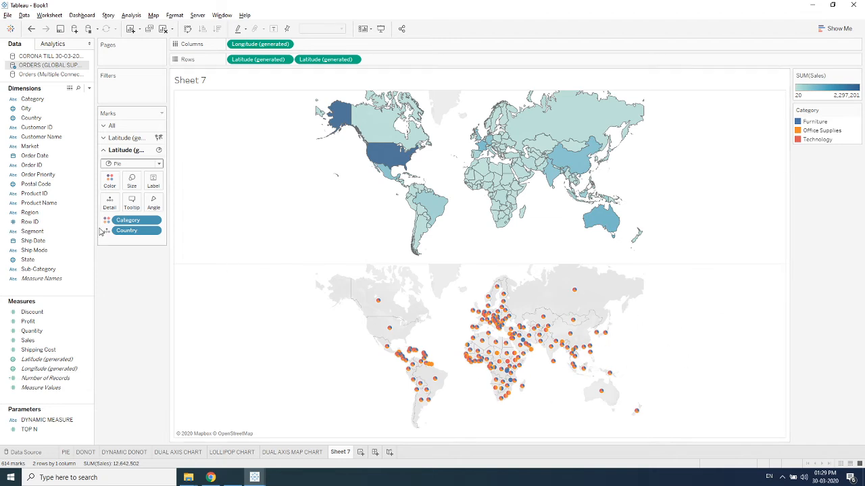
Step: Use Sales as the angle of the pie slices on the second map
click(28, 340)
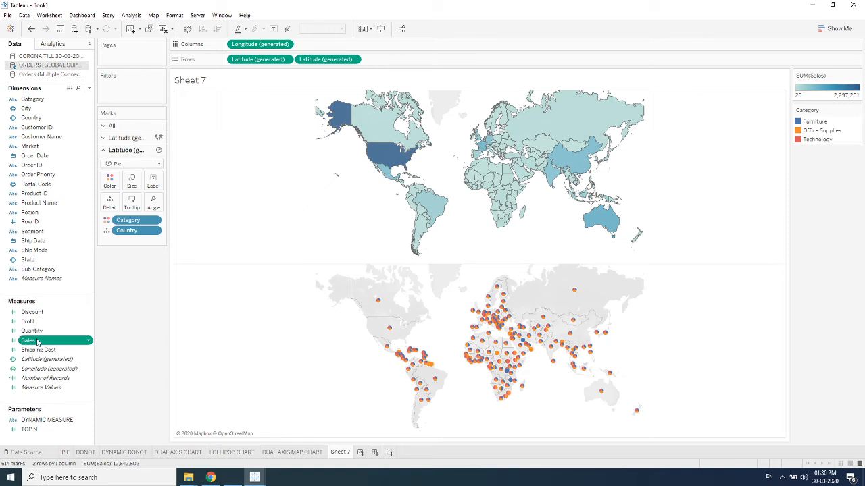
click(37, 342)
drag(34, 341, 154, 203)
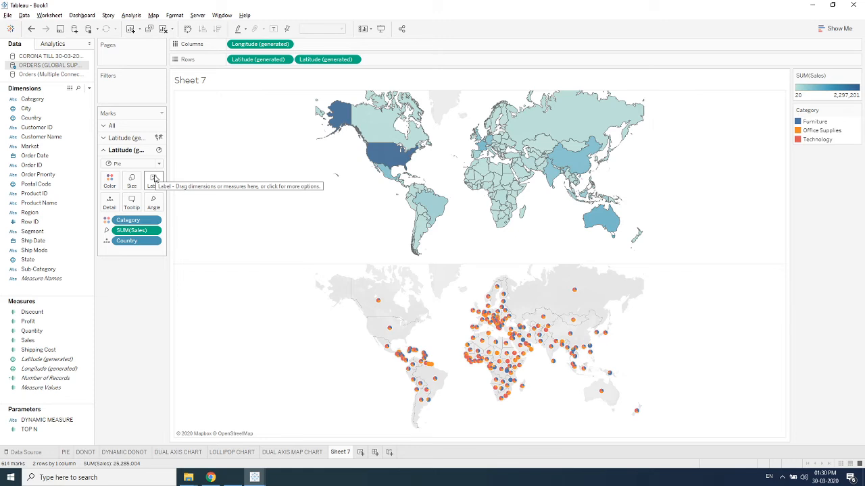
Step: Overlay the two maps as a dual axis and enlarge the pie marks
right_click(319, 64)
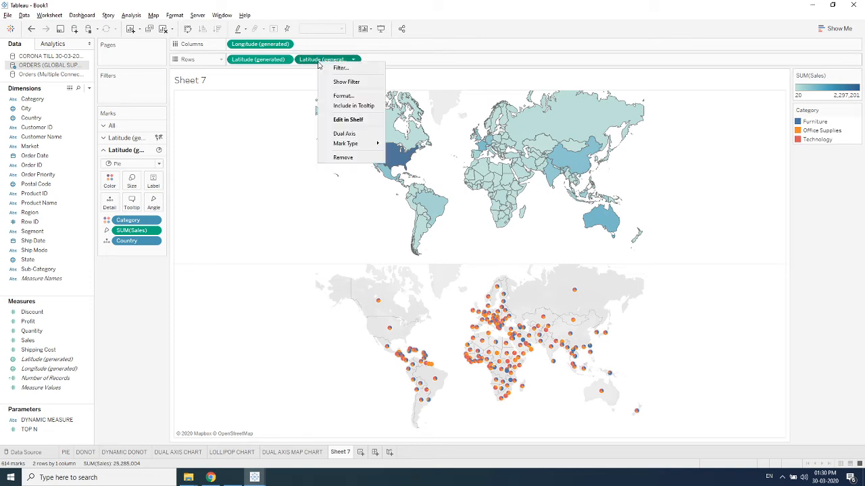
click(343, 133)
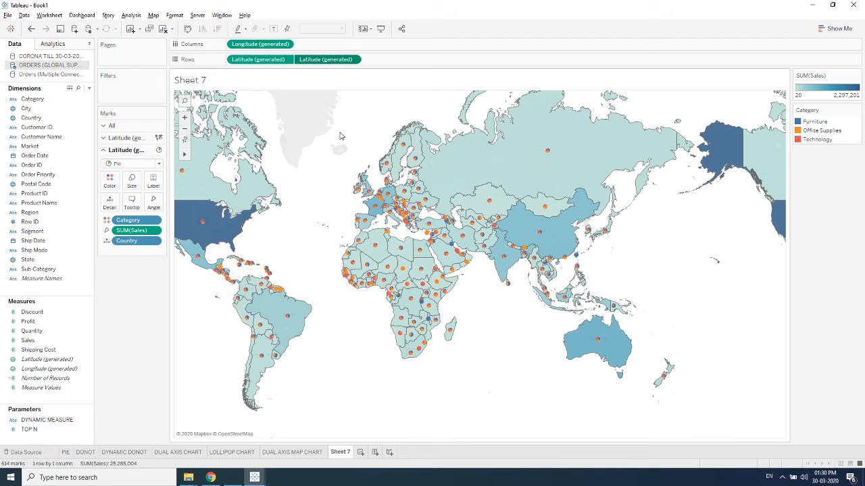
click(131, 181)
drag(147, 203, 170, 204)
click(120, 299)
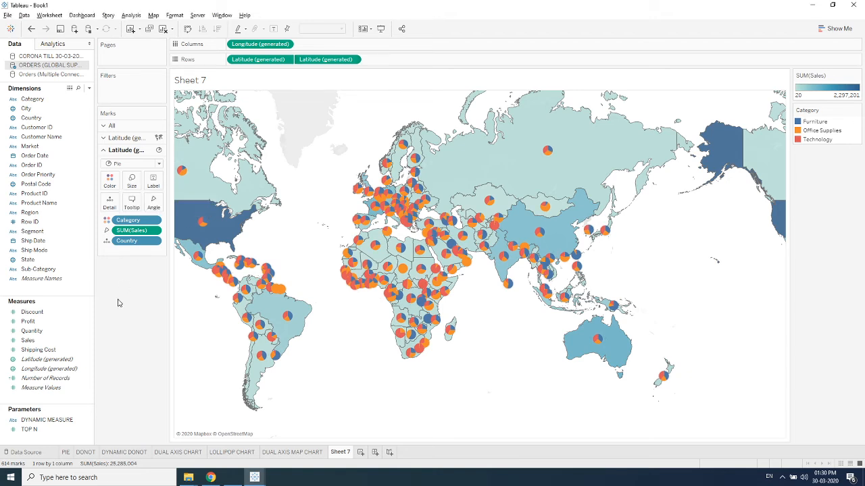
Step: Add a copy of SUM(Sales) to the pie layer's detail and apply the Percent of Total quick table calculation to it
drag(131, 232, 113, 210)
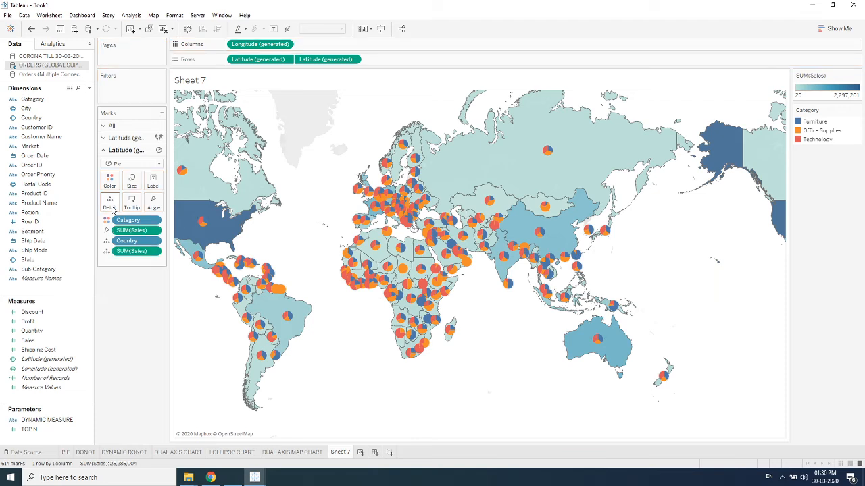
right_click(151, 251)
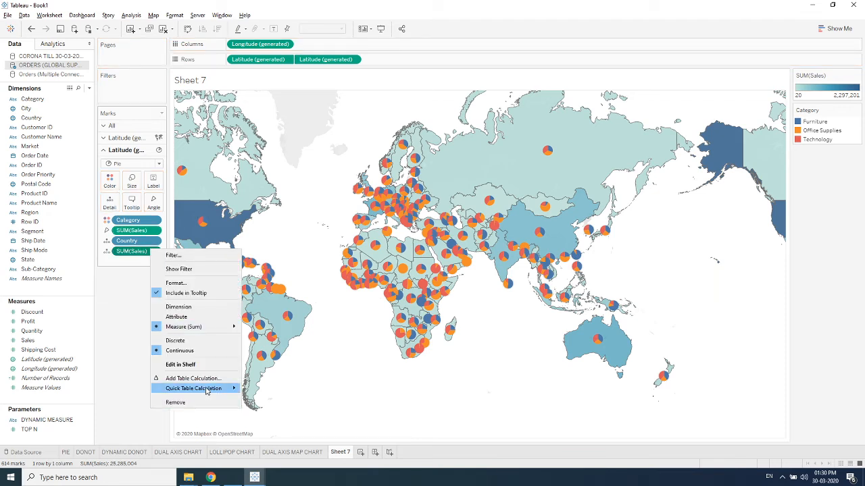
mouse_move(194, 387)
click(267, 413)
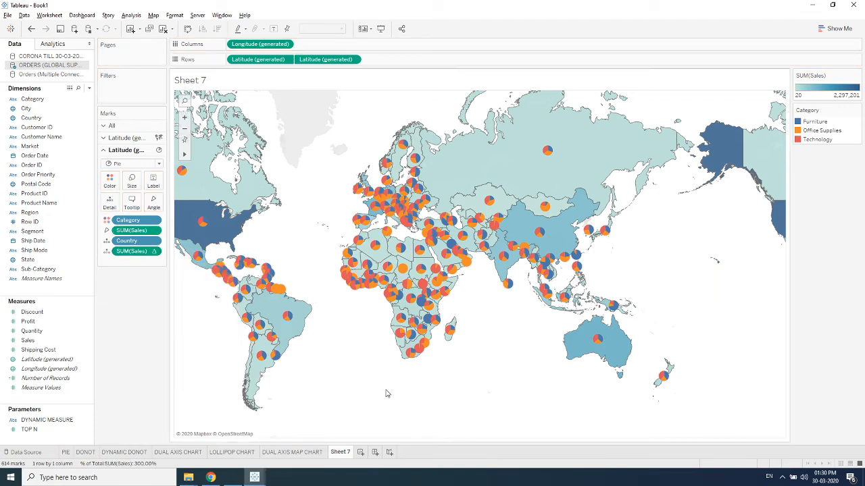
Step: Set the percent-of-total Sales calculation on the pie layer to compute using Category
mouse_move(280, 289)
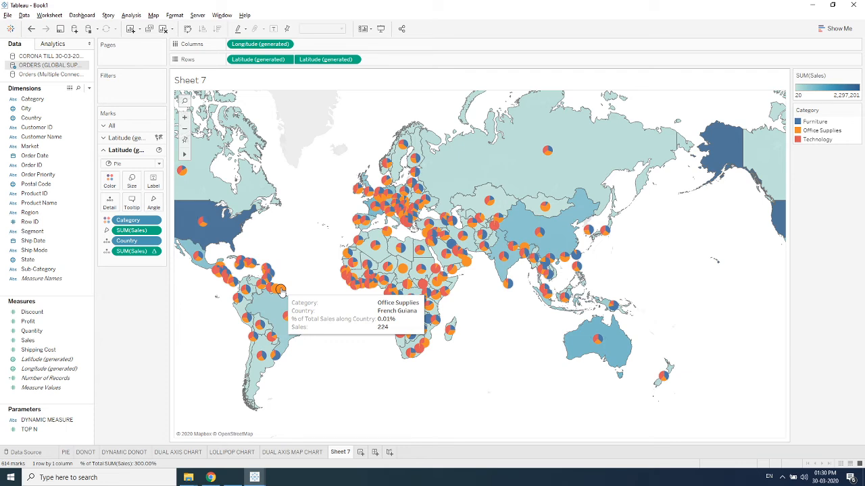
right_click(142, 251)
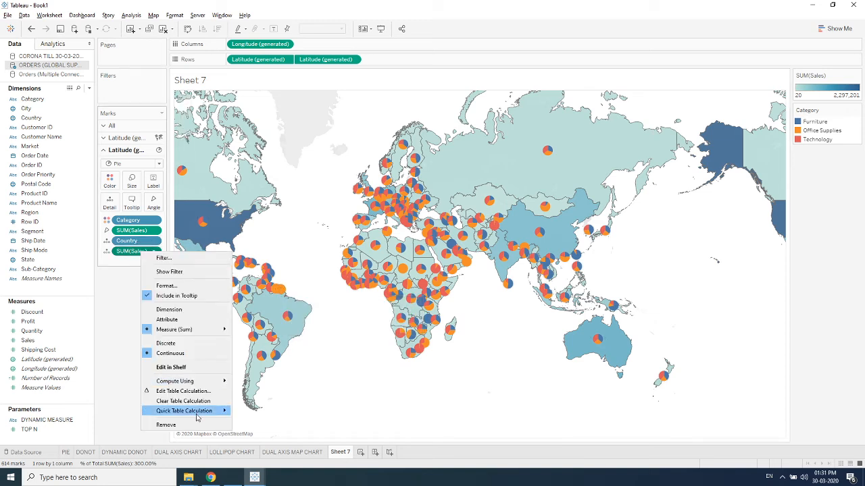
mouse_move(192, 382)
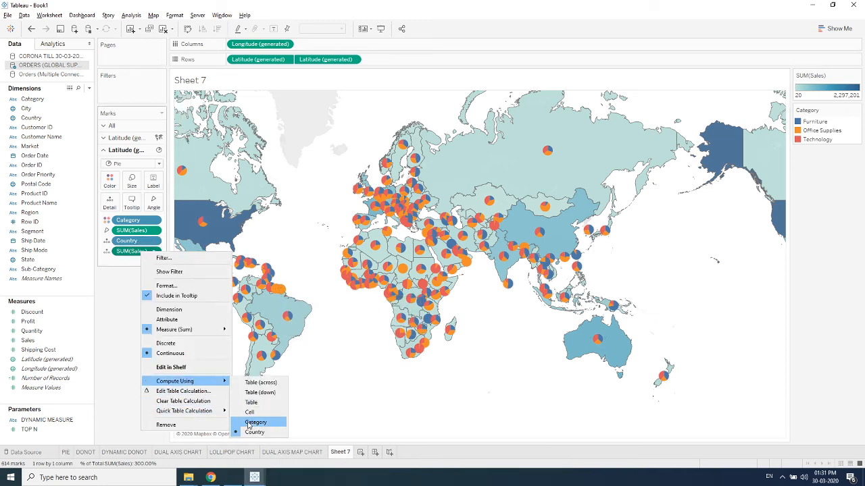
click(255, 422)
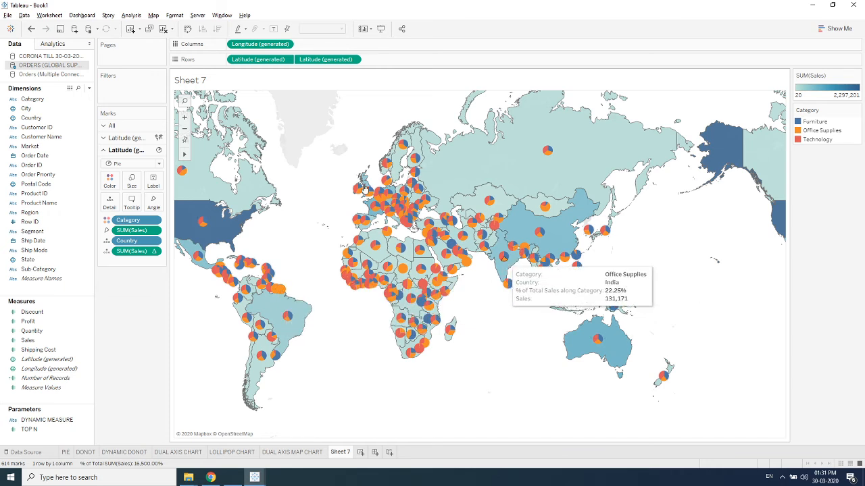
Step: Search the map for India and examine the Sales details of the country and its category pie
click(185, 101)
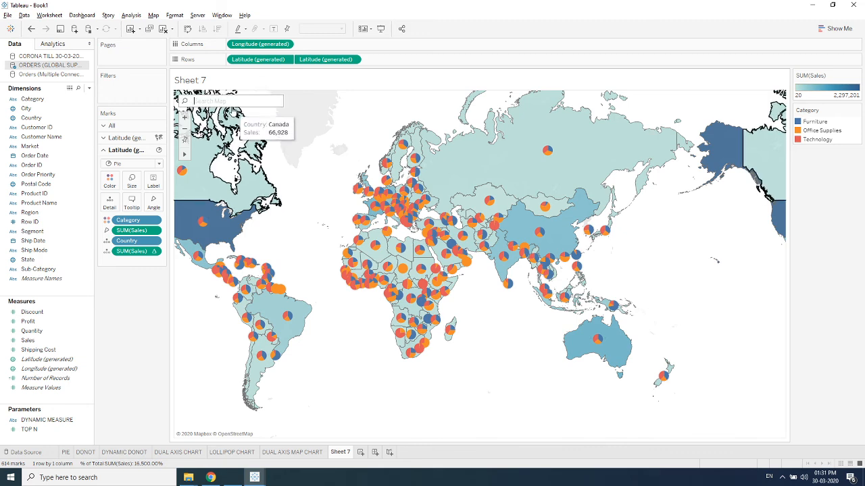
text(INDIA)
key(Return)
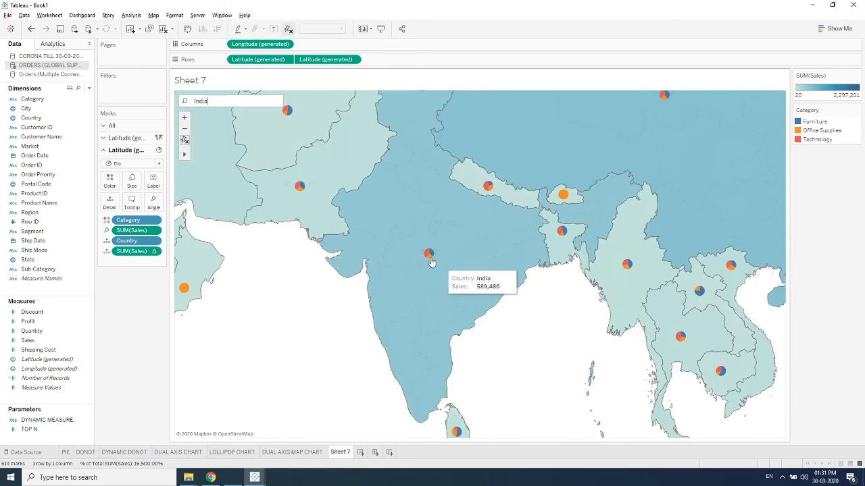
mouse_move(430, 261)
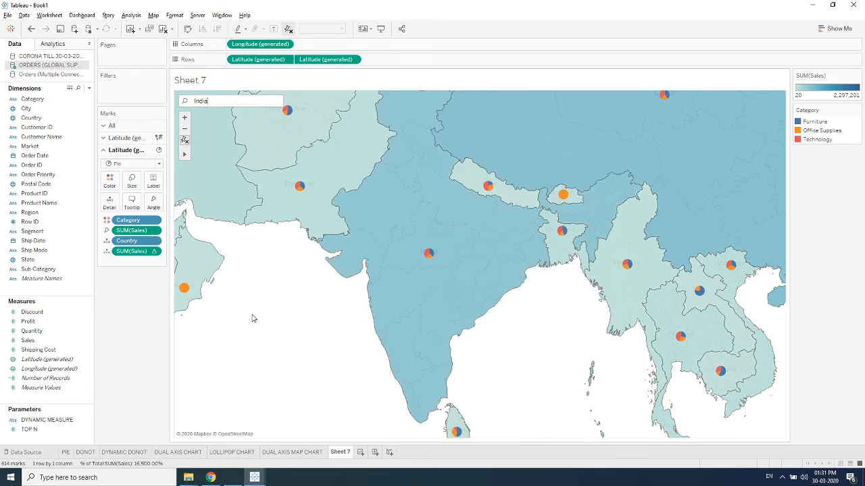
Step: Search the map for Canada to examine its total Sales and Office Supplies share, and reset the map to the full view
click(180, 100)
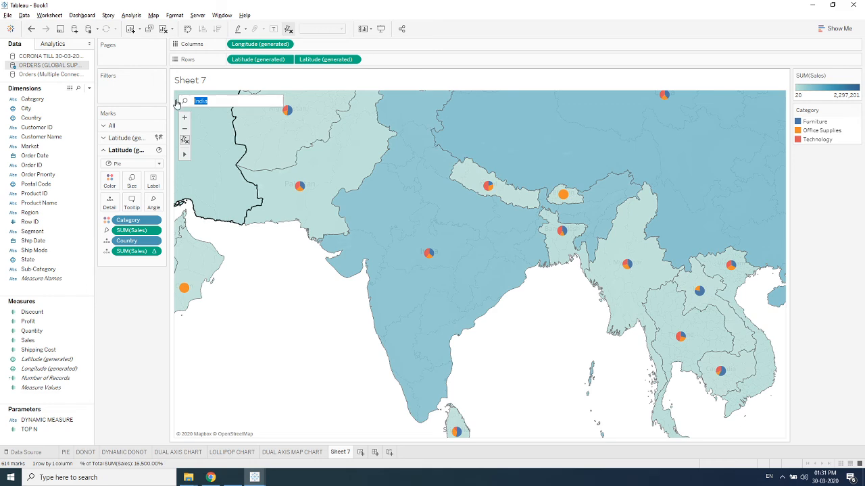
text(CANA)
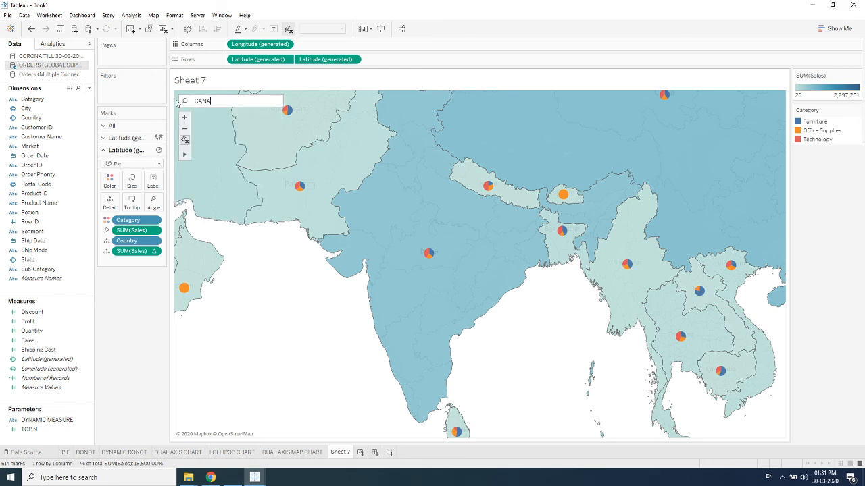
key(Return)
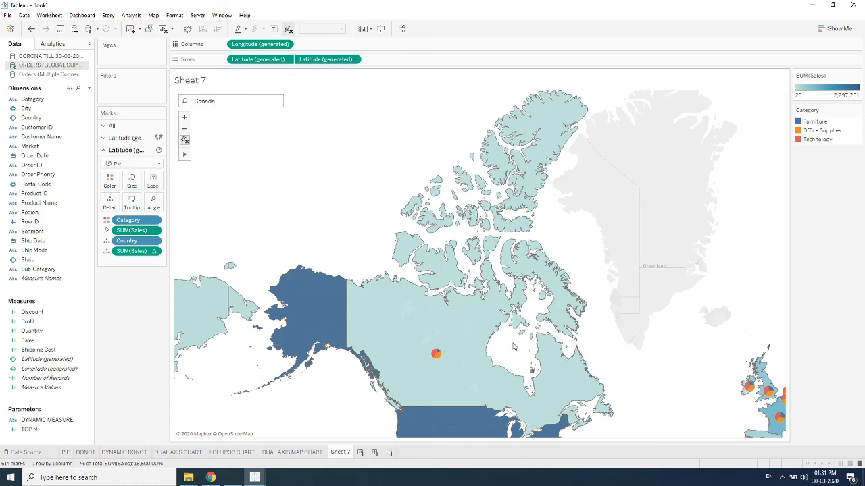
mouse_move(496, 380)
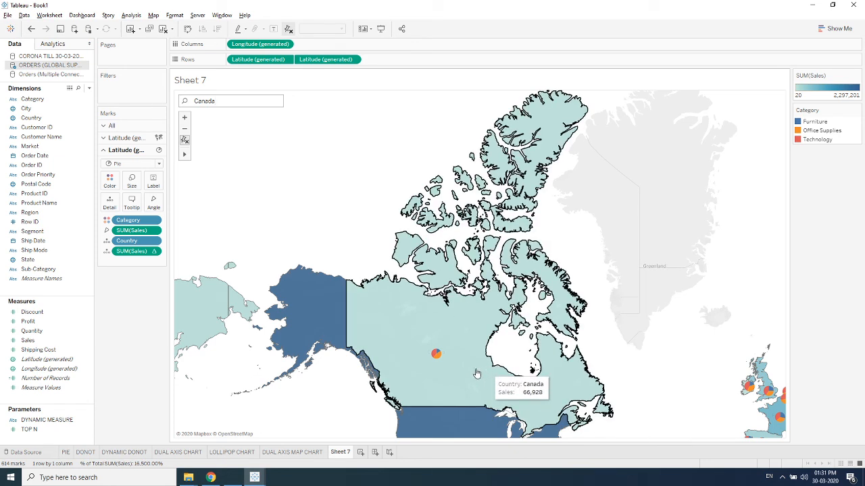
mouse_move(437, 358)
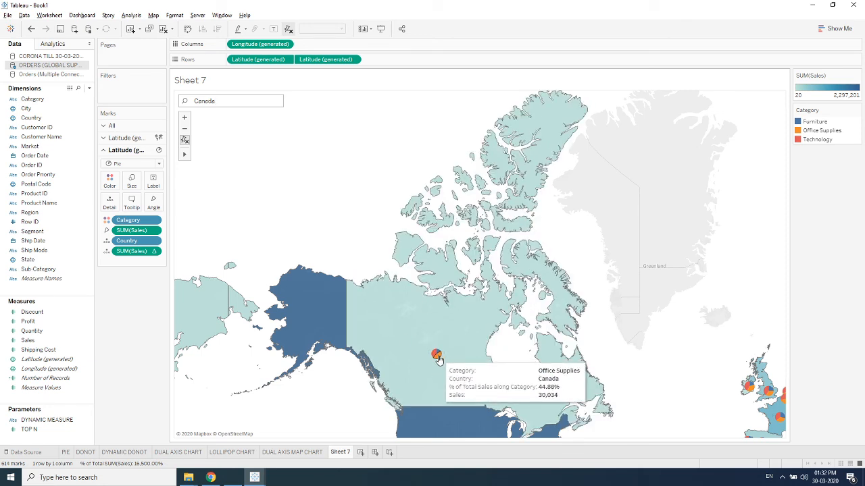
click(184, 140)
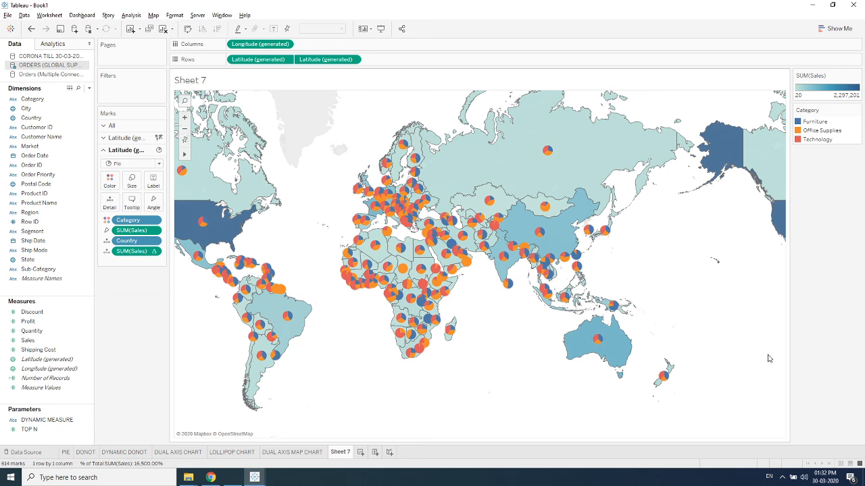
click(781, 478)
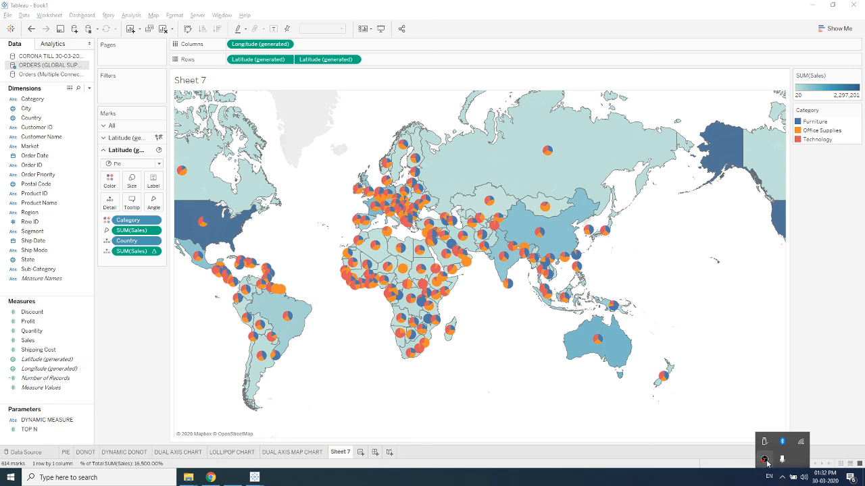
right_click(765, 462)
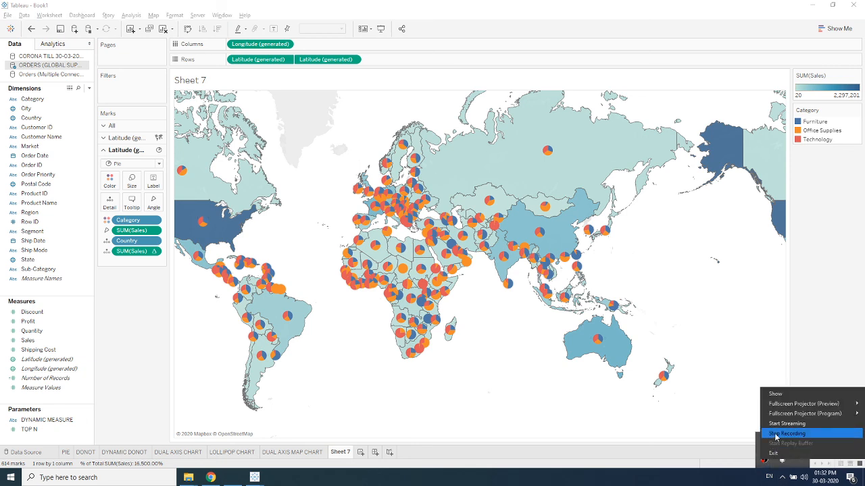